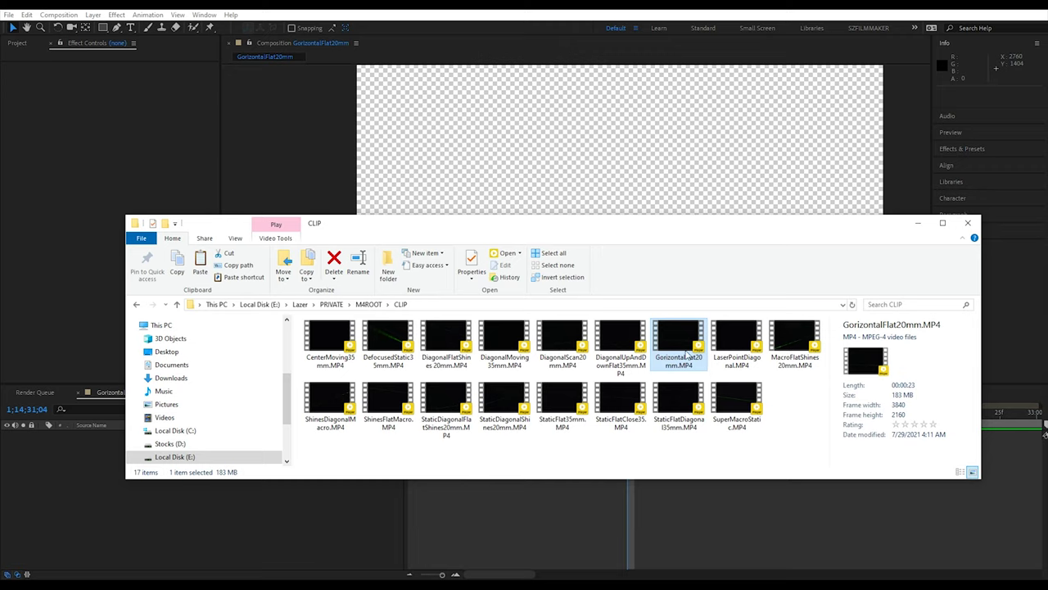
- Import the GorizontalFlat20mm.MP4 laser clip from File Explorer into the After Effects project
left_click_drag(686, 354, 86, 151)
left_click(11, 42)
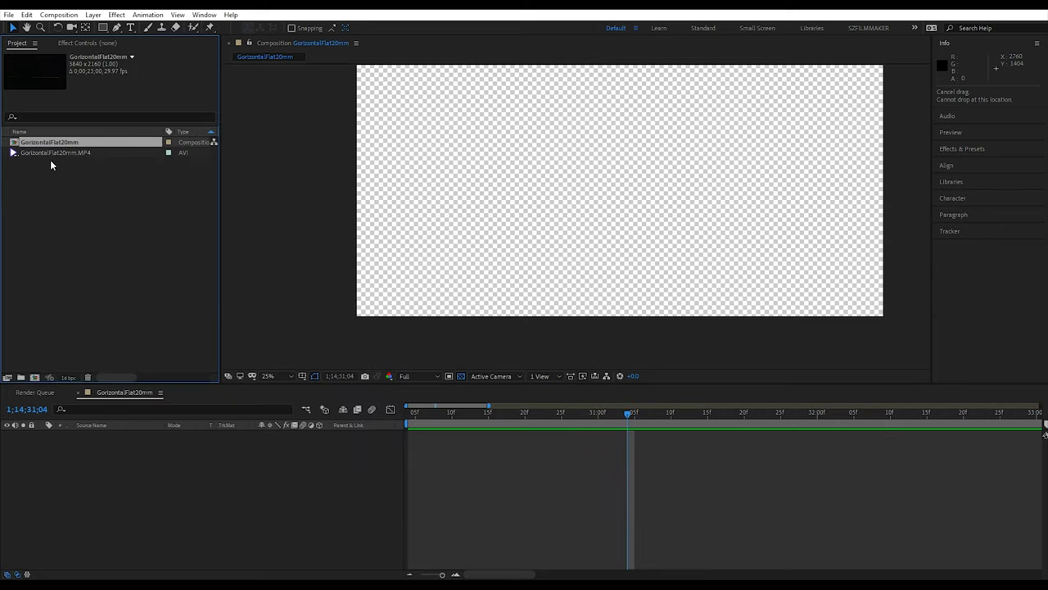
- Replace the old GorizontalFlat20mm composition with a new one built from the laser footage
left_click(68, 199)
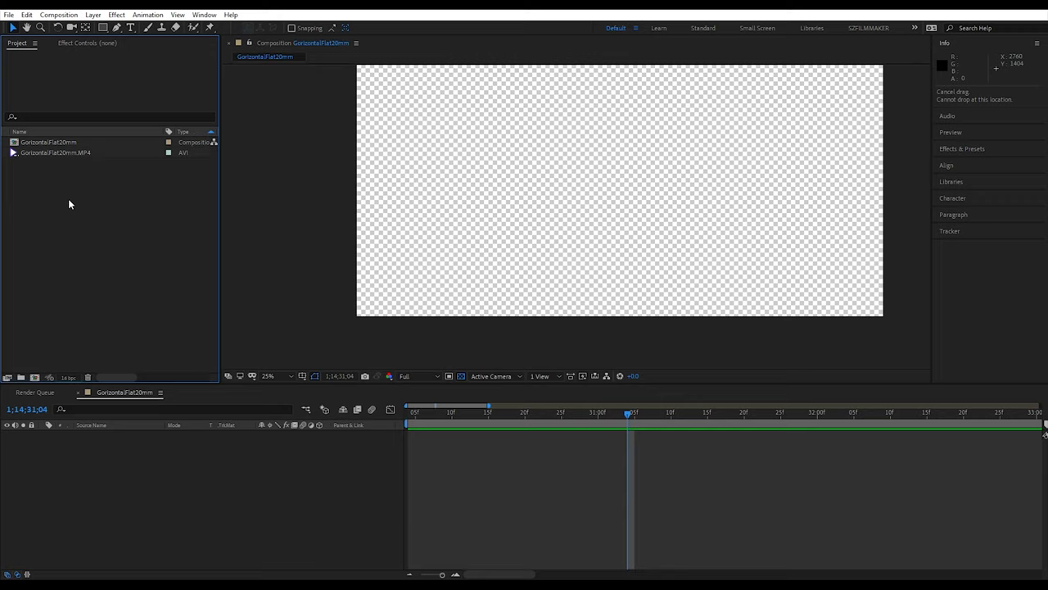
left_click(53, 143)
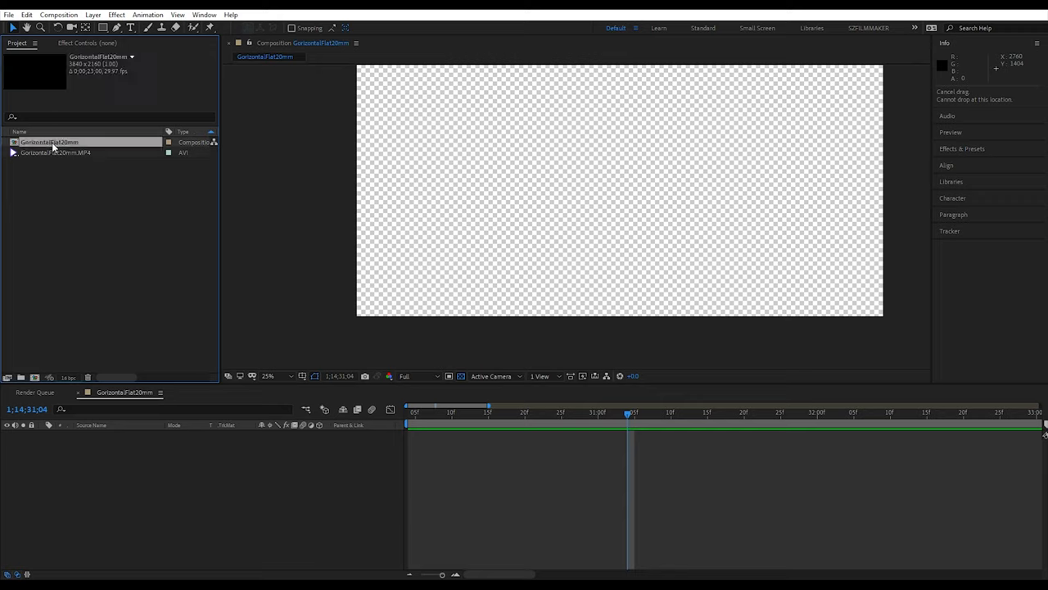
key("Delete")
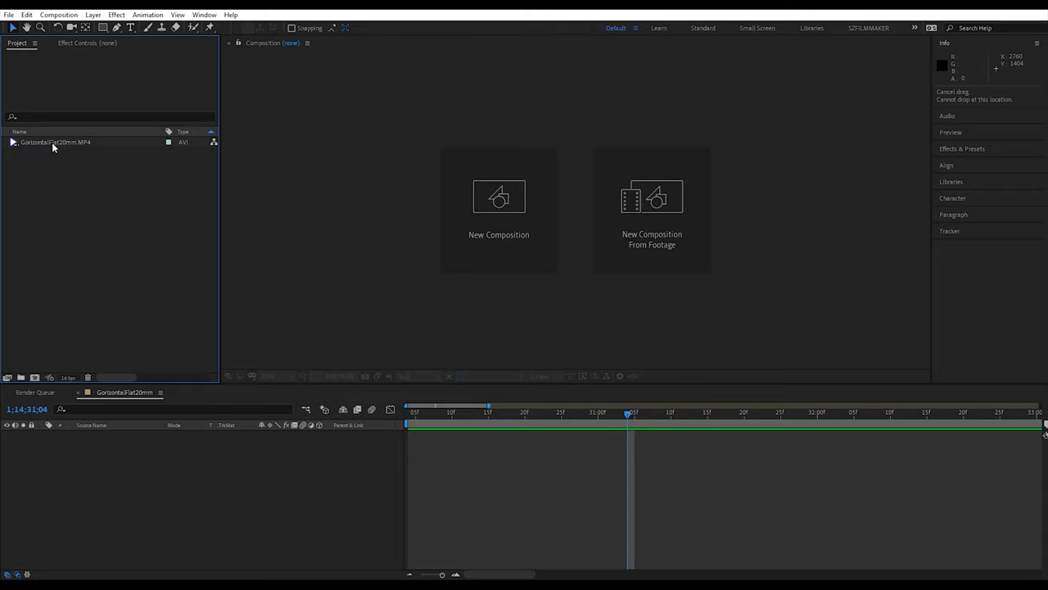
left_click_drag(65, 143, 36, 379)
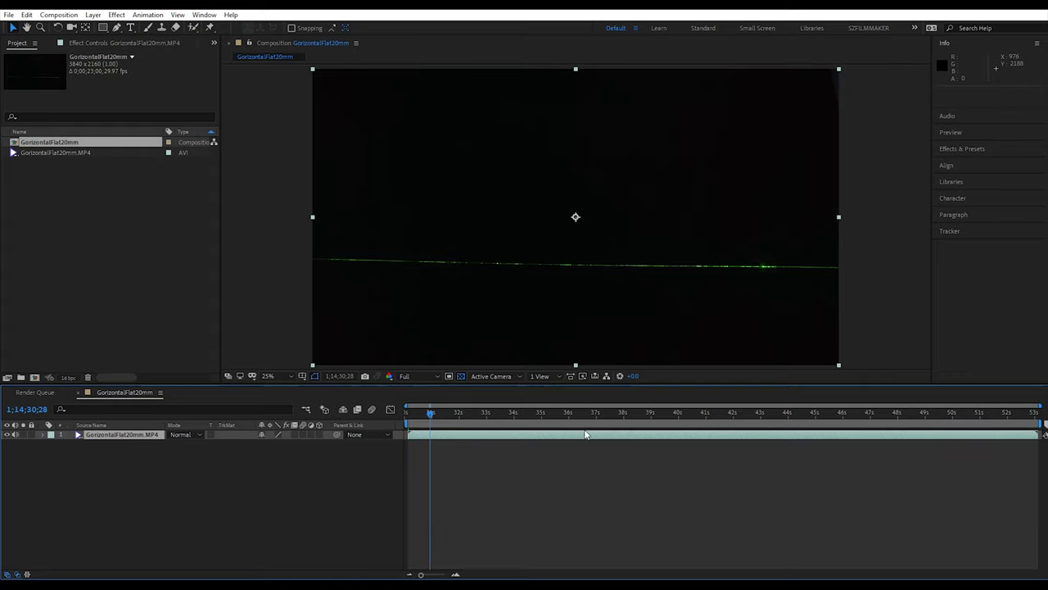
- Narrow the work area to 1;14;30;26–1;14;52;03, about 21 seconds
left_click_drag(407, 417, 430, 418)
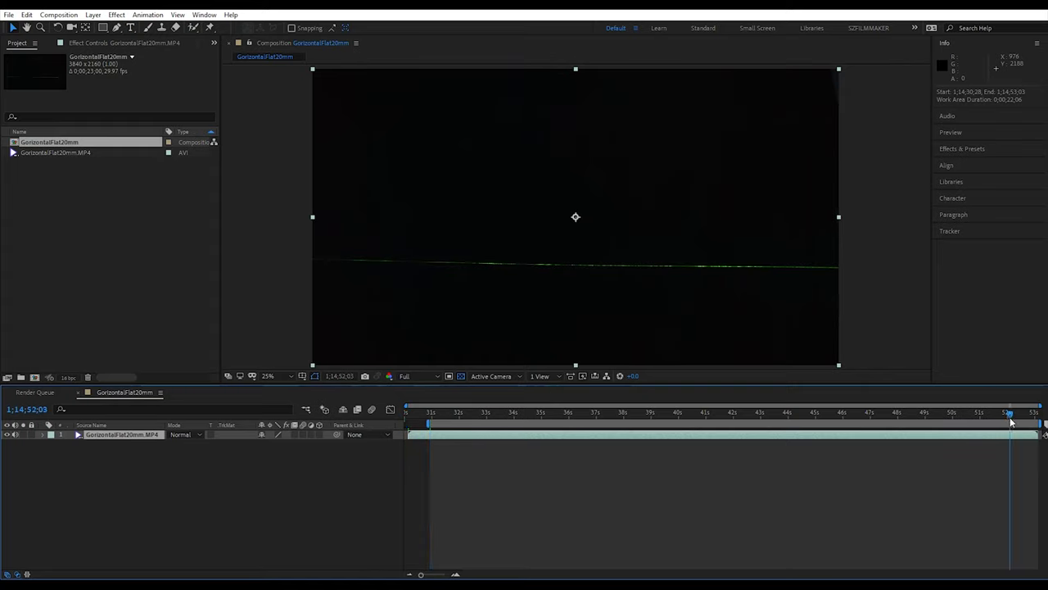
key("b")
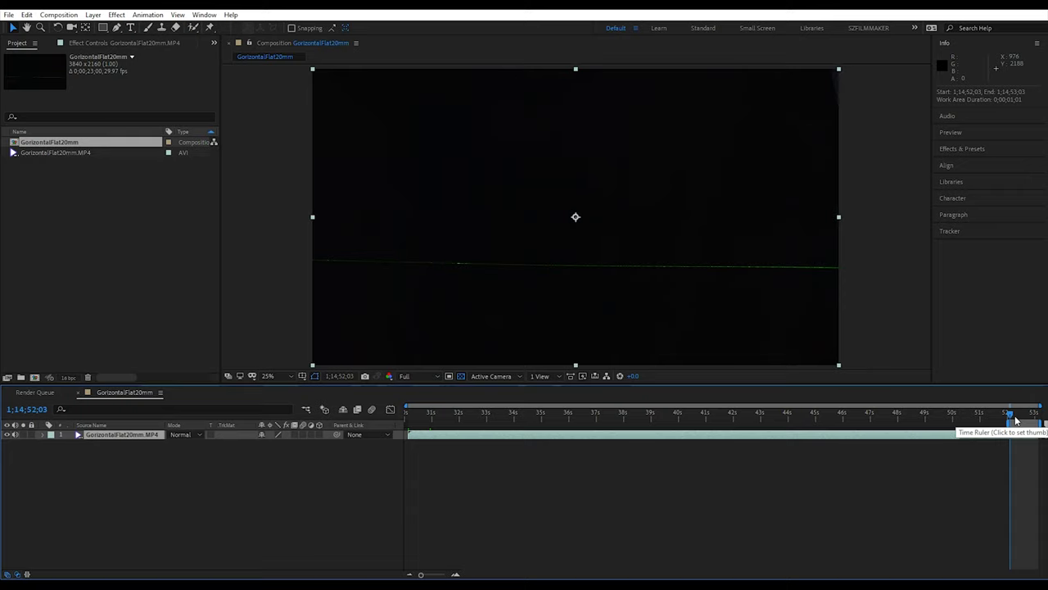
left_click_drag(1009, 419, 428, 419)
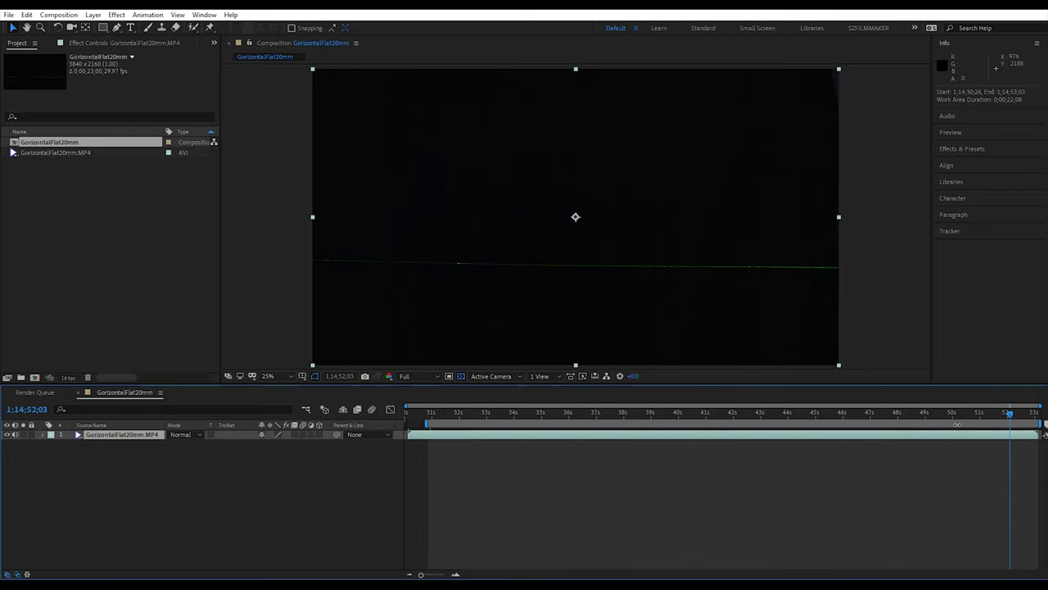
left_click_drag(1043, 421, 1022, 421)
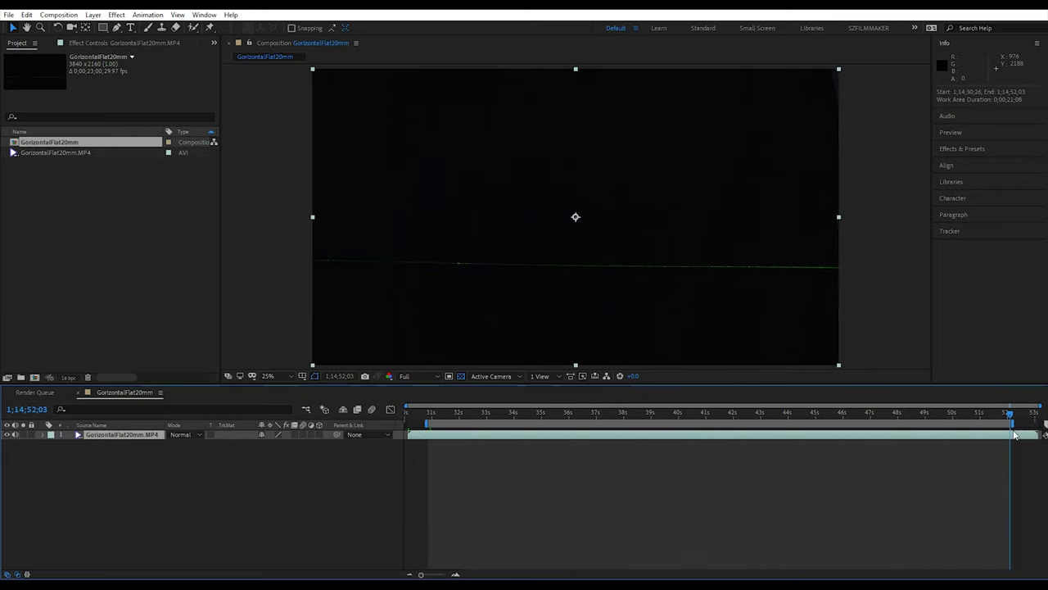
right_click(779, 424)
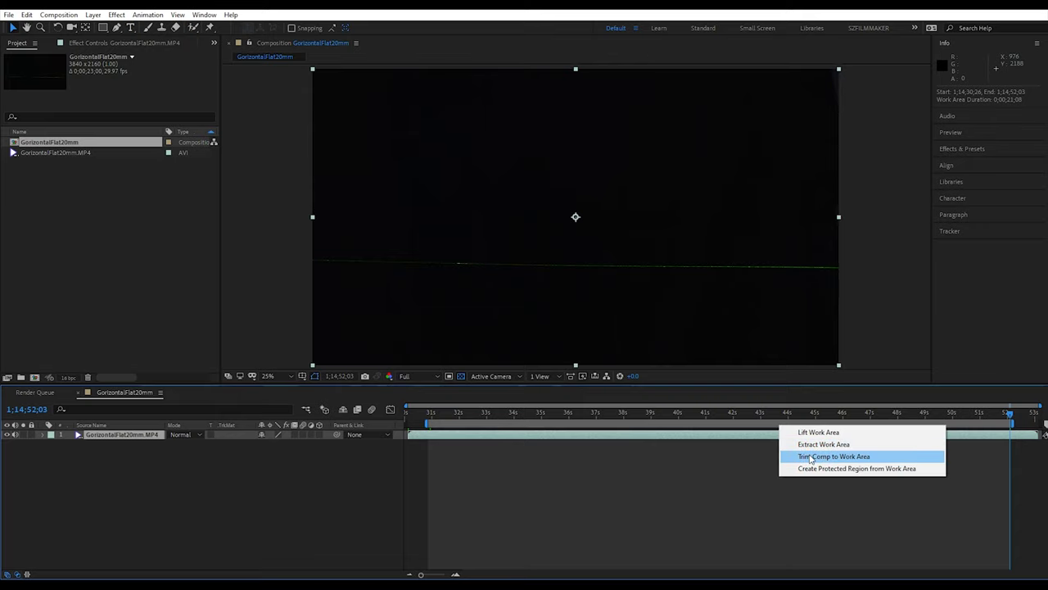
- Trim the composition to the 21-second work area and preview the laser line
left_click(810, 456)
key("space")
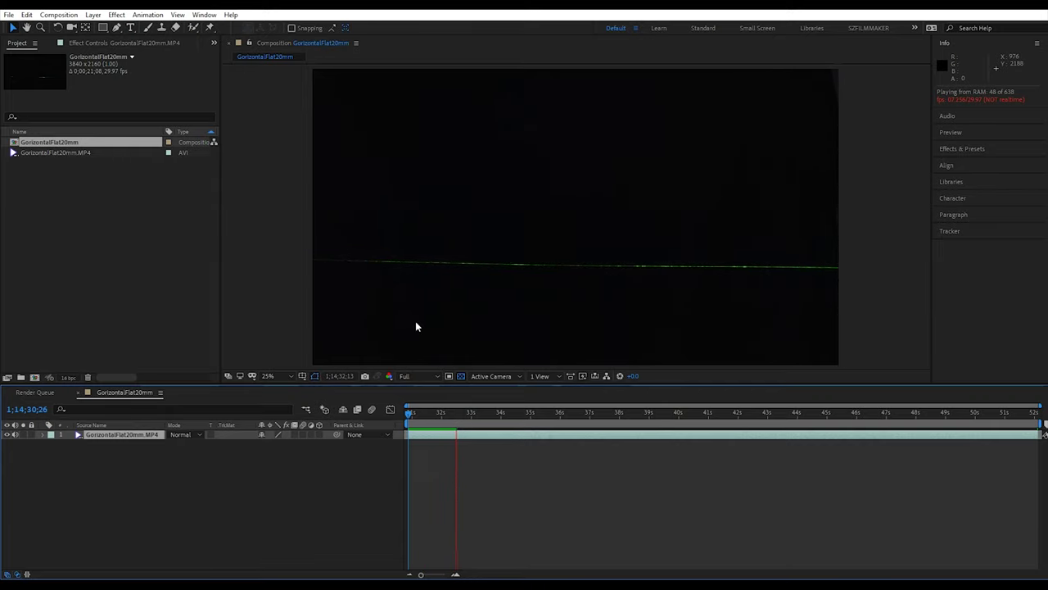
key("space")
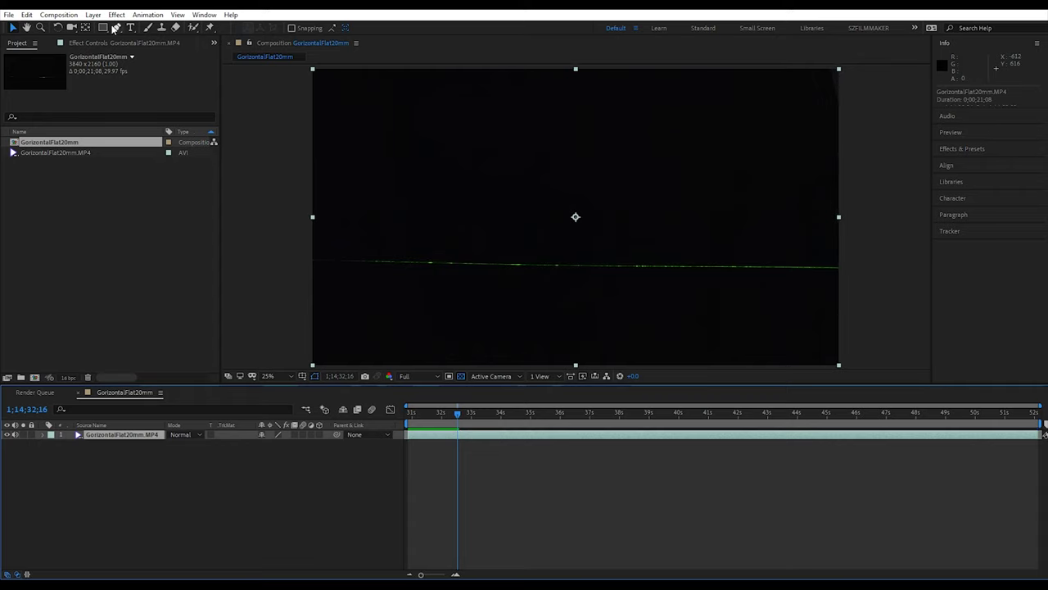
- Apply Color Correction > Curves to the laser clip and reshape the lower curve to crush blacks
left_click(115, 15)
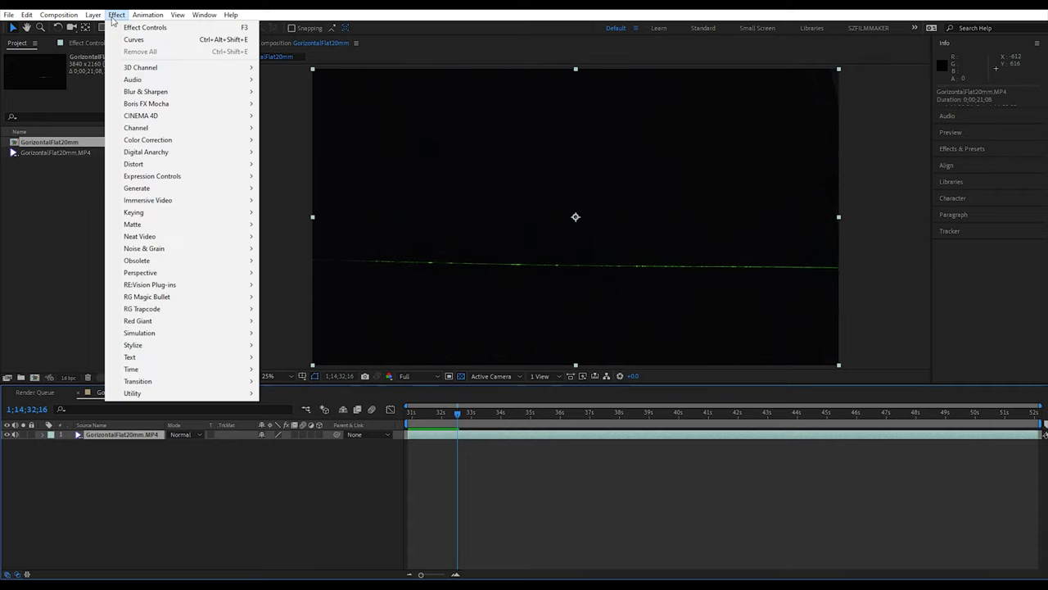
mouse_move(201, 140)
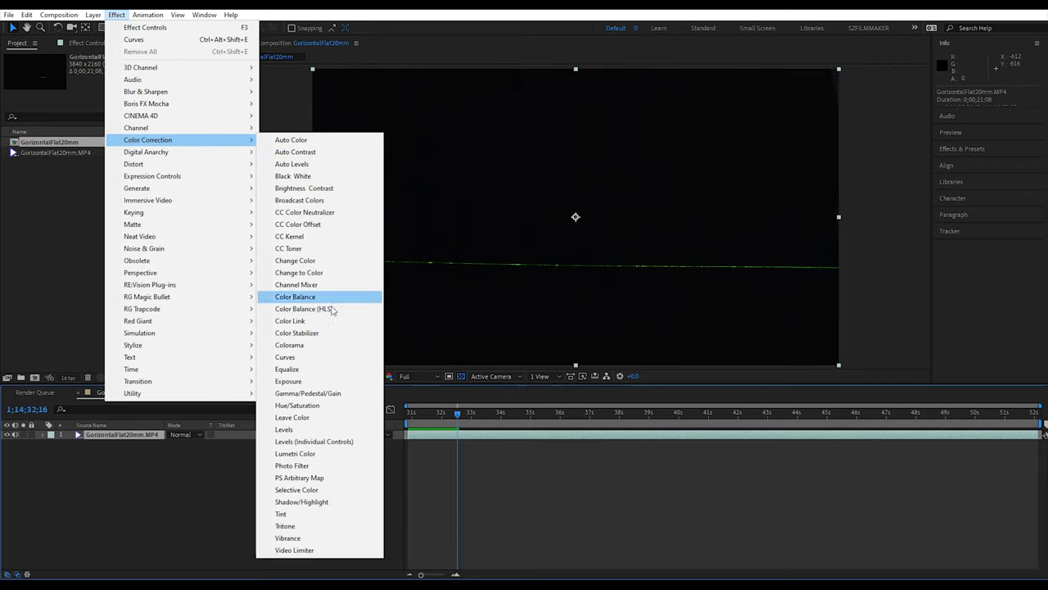
left_click(331, 357)
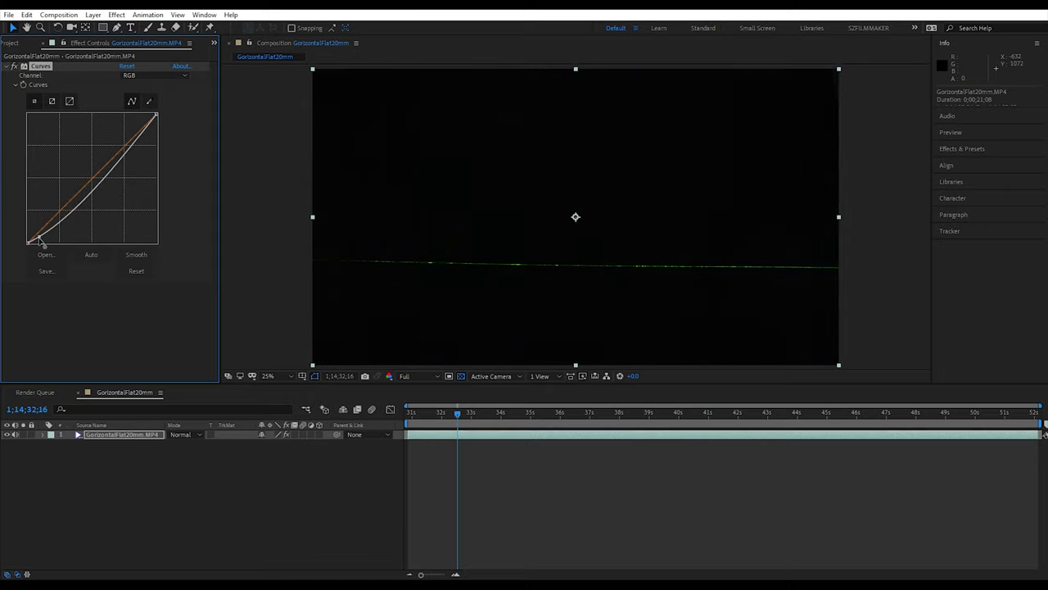
left_click_drag(38, 239, 49, 219)
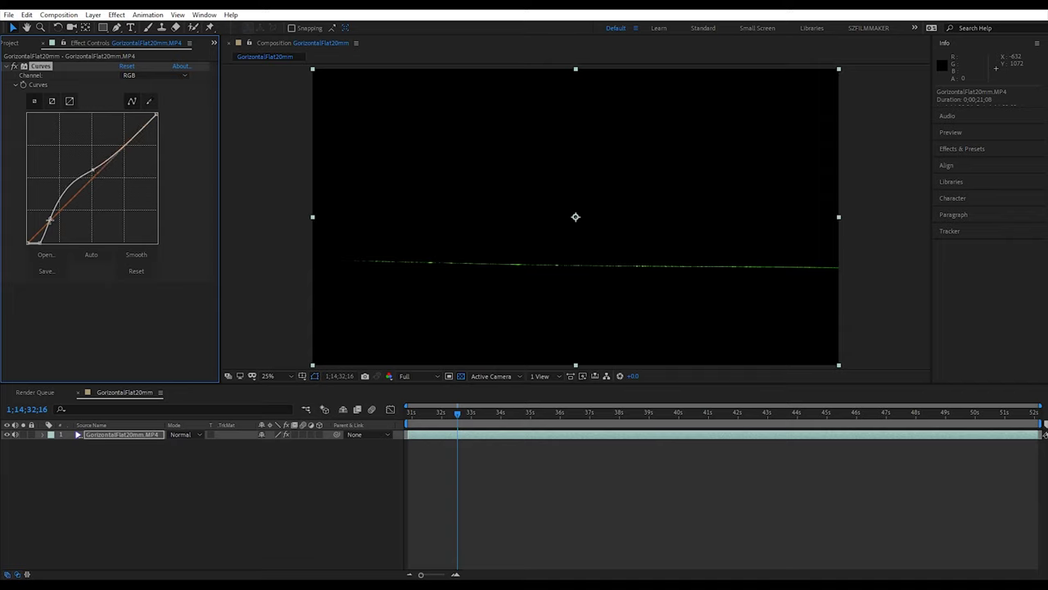
left_click_drag(50, 220, 52, 224)
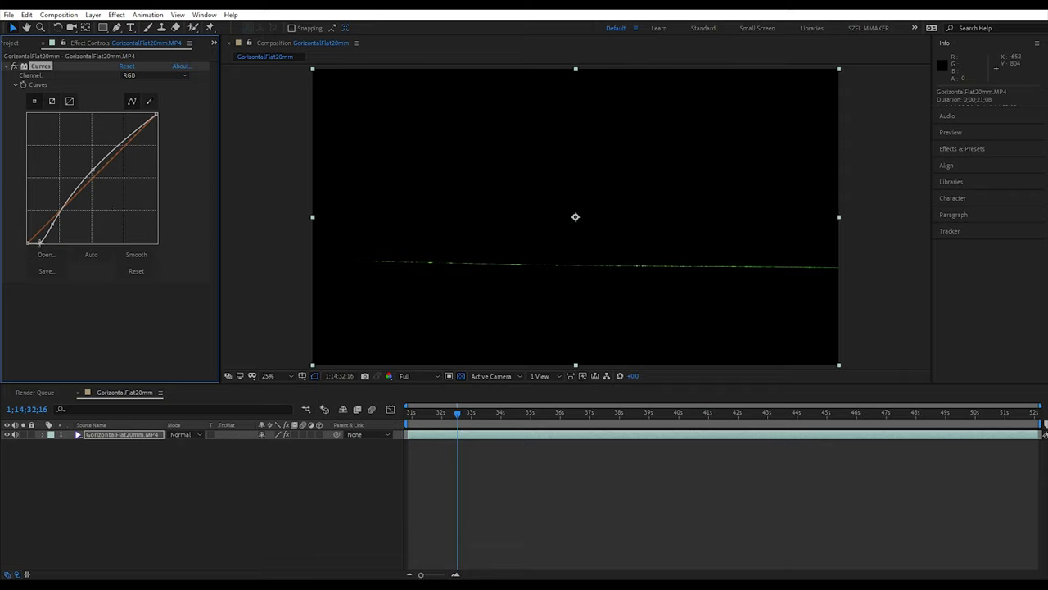
mouse_move(39, 242)
left_mouse_down()
mouse_move(48, 223)
mouse_move(37, 242)
left_mouse_up()
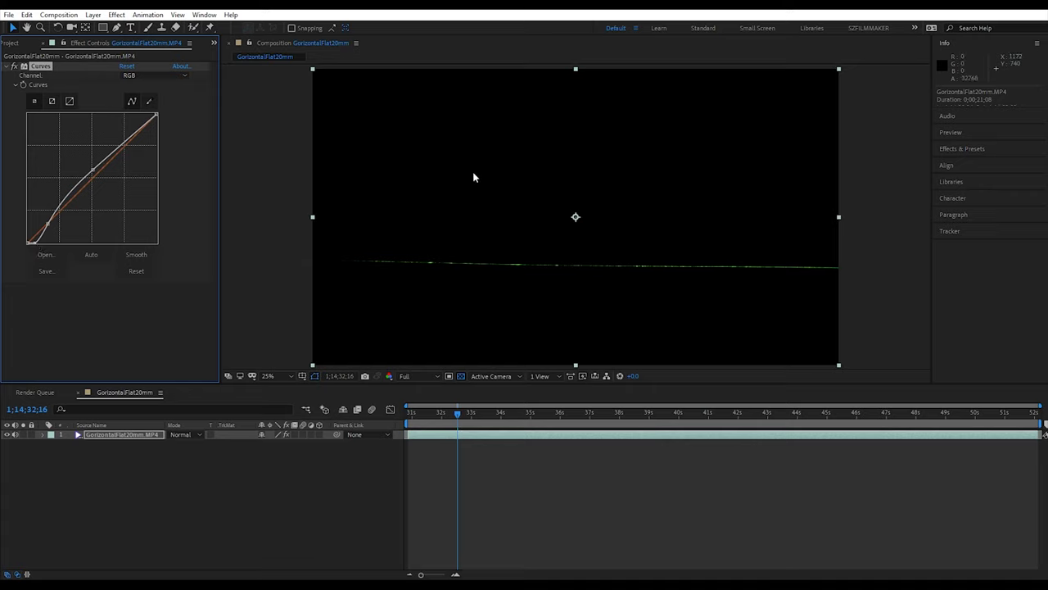
left_click_drag(36, 246, 31, 244)
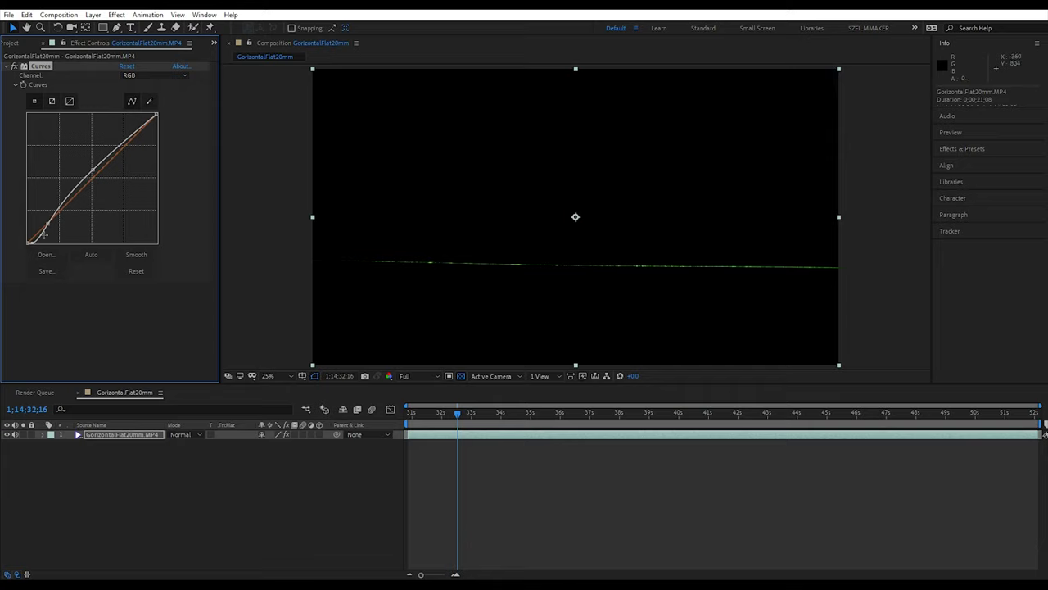
left_click_drag(29, 239, 37, 245)
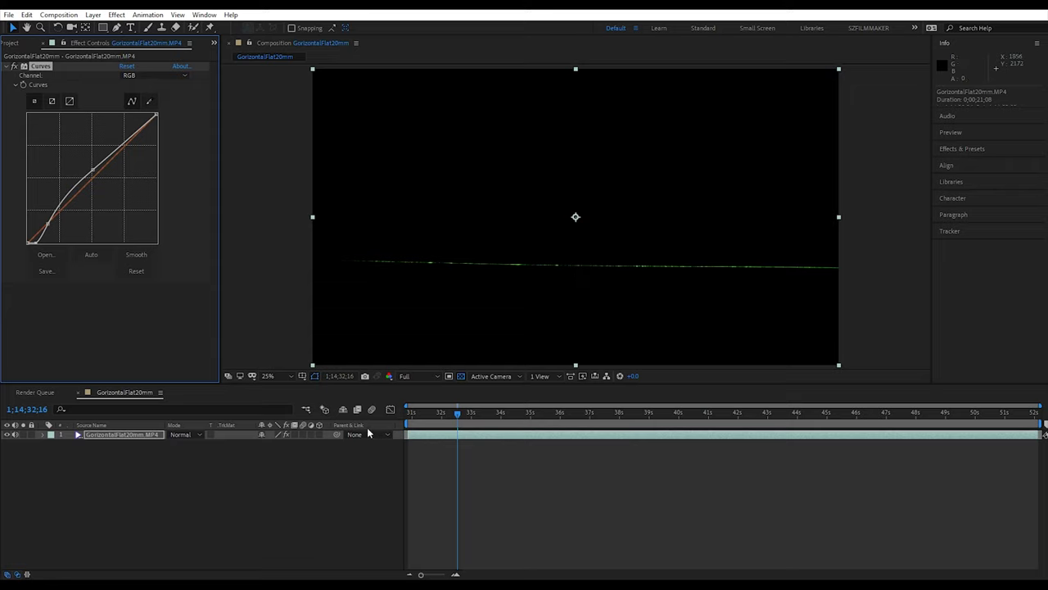
- Switch the laser layer's blending mode to Screen, then deselect it
left_click(180, 435)
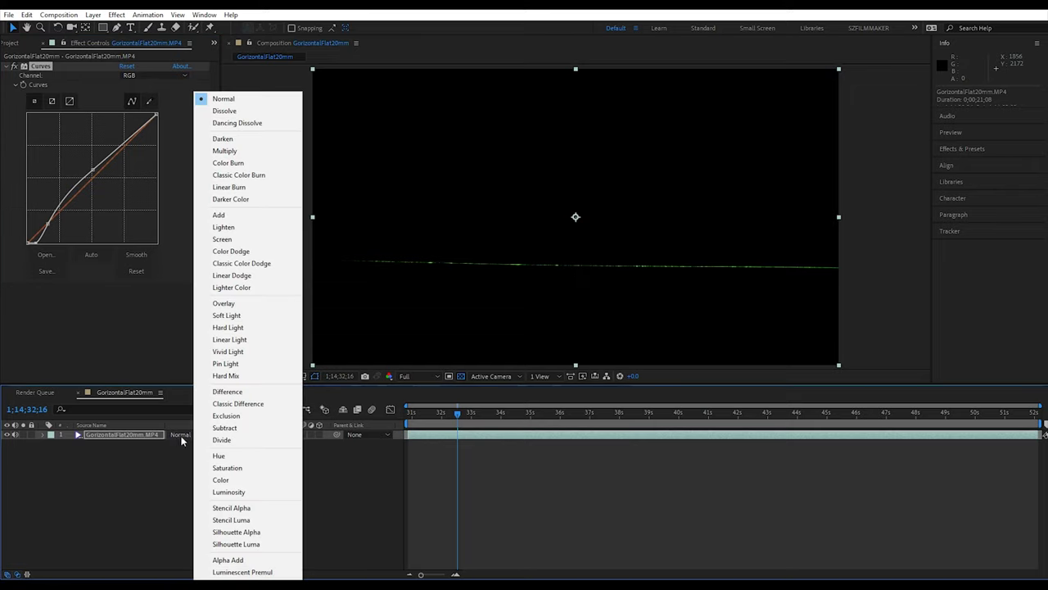
left_click(242, 238)
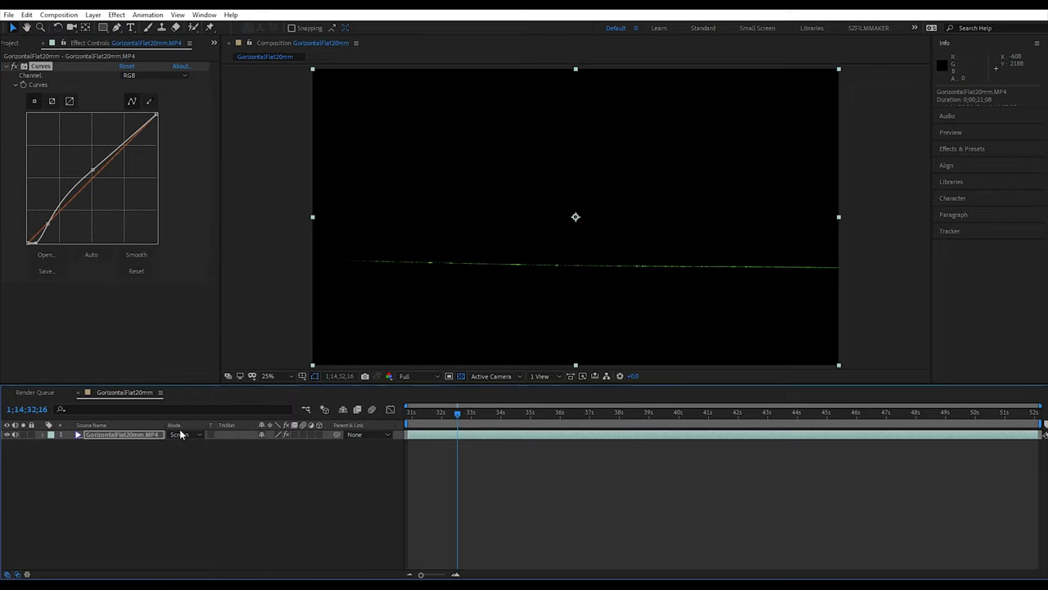
left_click(540, 498)
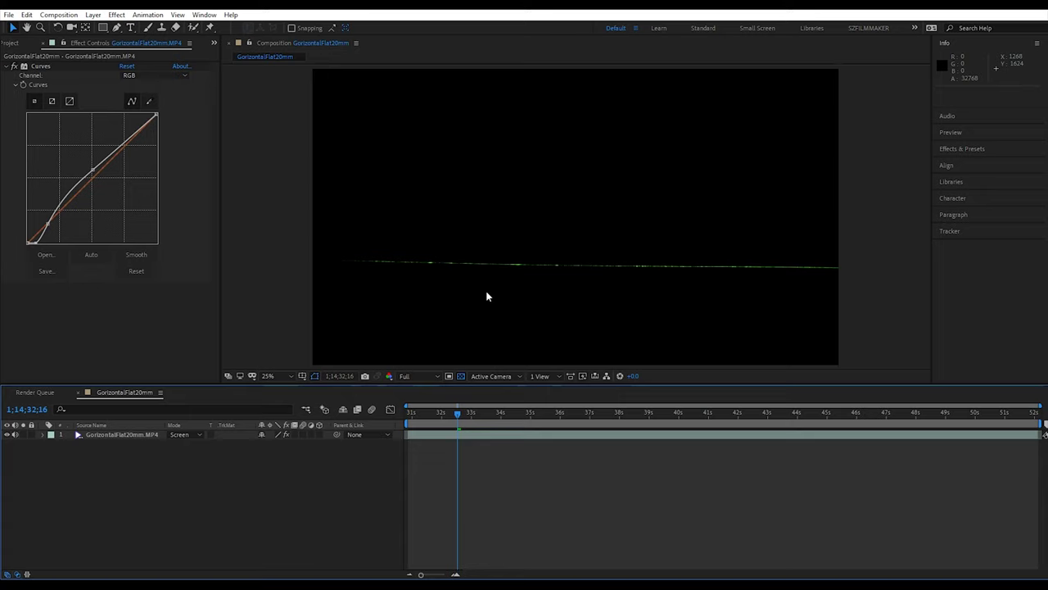
key("space")
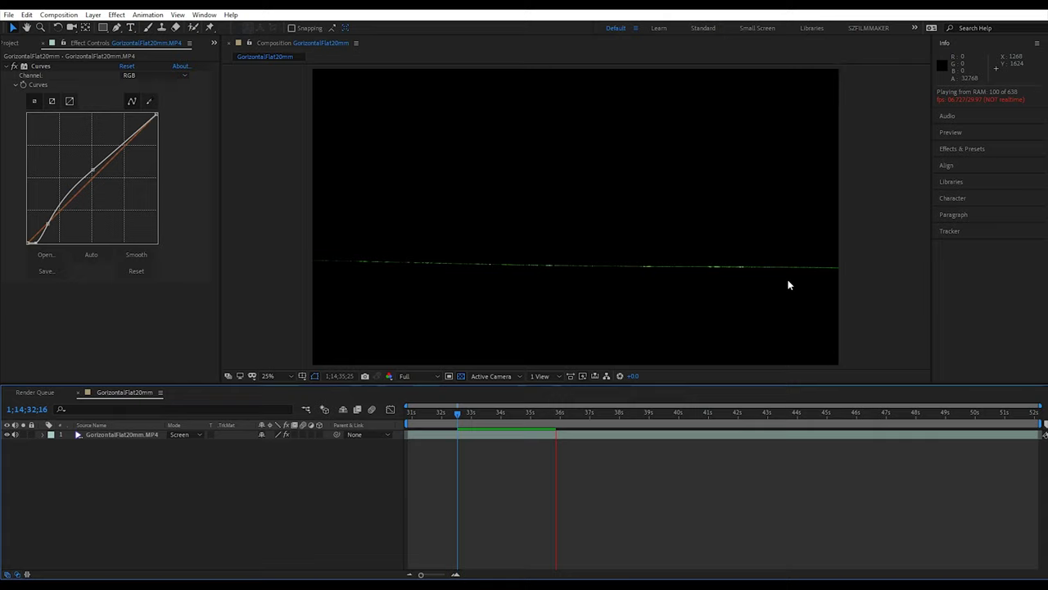
key("space")
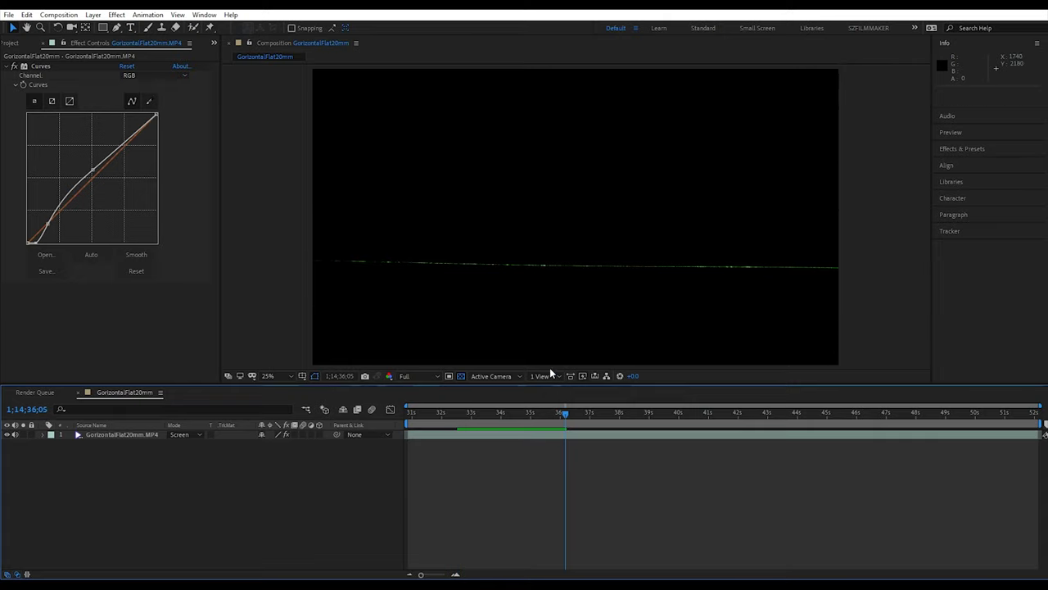
left_click_drag(519, 414, 469, 424)
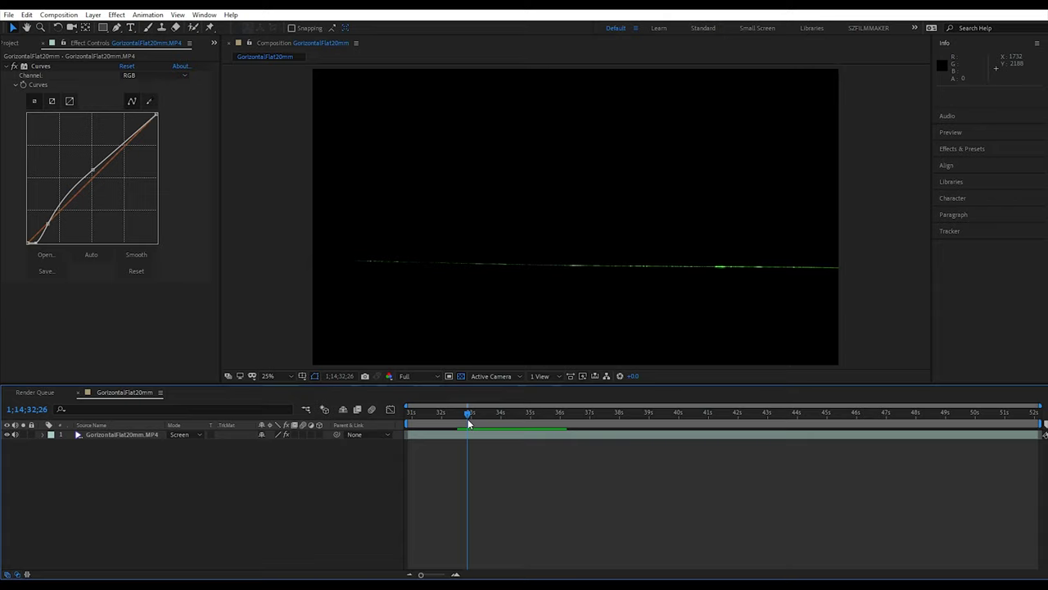
left_click_drag(469, 423, 505, 434)
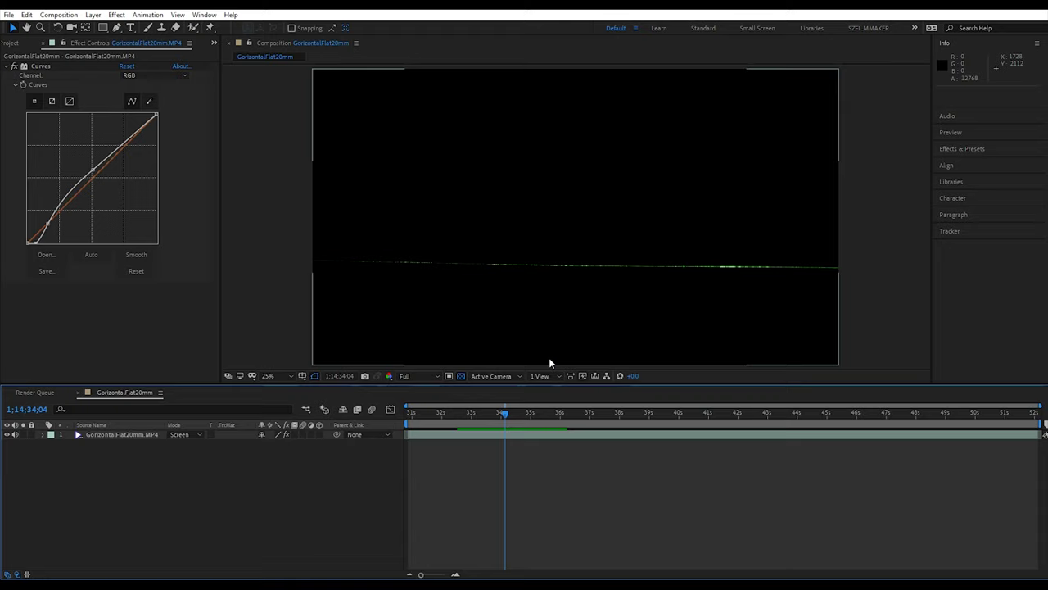
- Duplicate the laser layer and nudge the copy up slightly
left_click(535, 436)
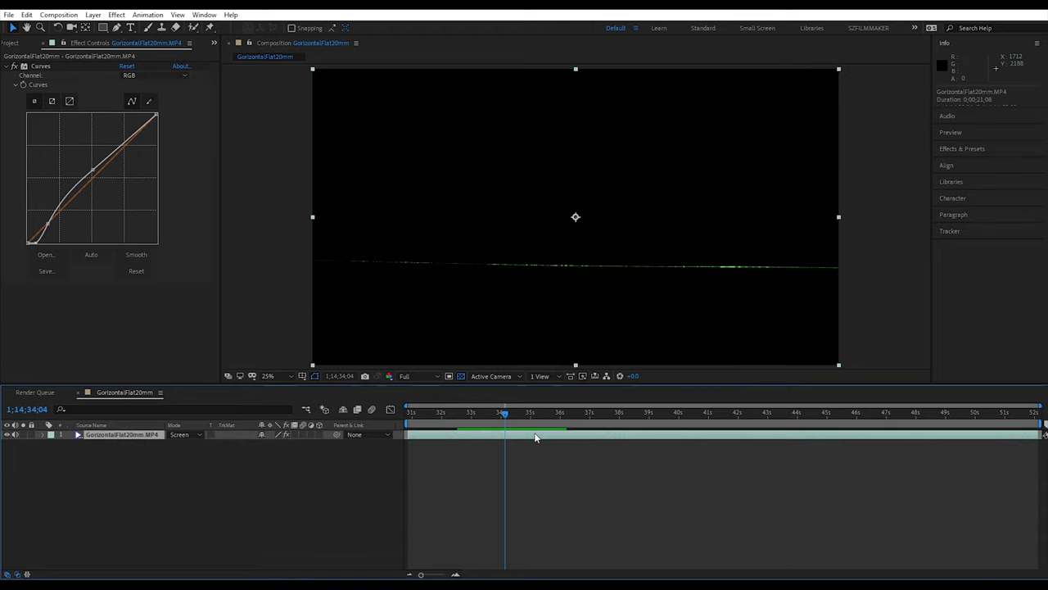
key("ctrl+d")
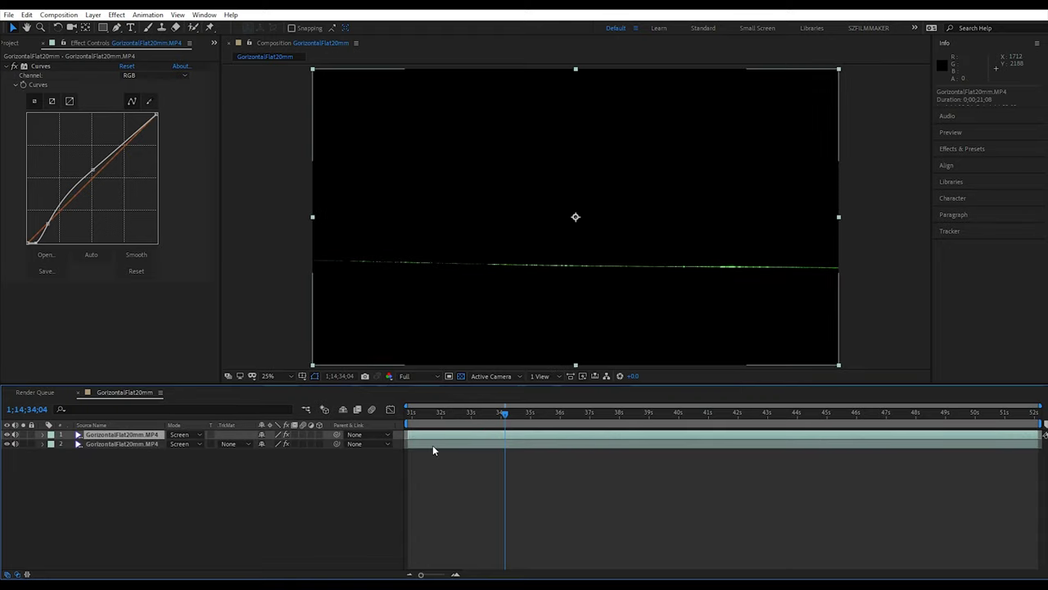
key("Up")
key("Up")
key("Up")
key("Up")
key("Up")
key("Up")
key("Up")
key("Up")
key("Up")
key("Up")
key("Up")
key("Up")
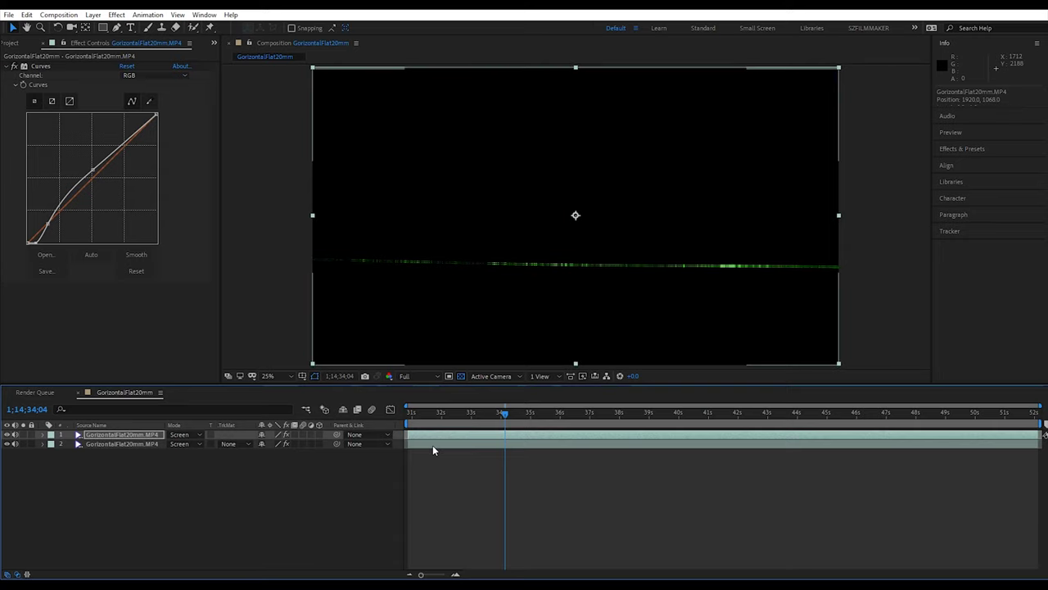
- Delay the top laser layer by one frame, then select both layers
key("Home")
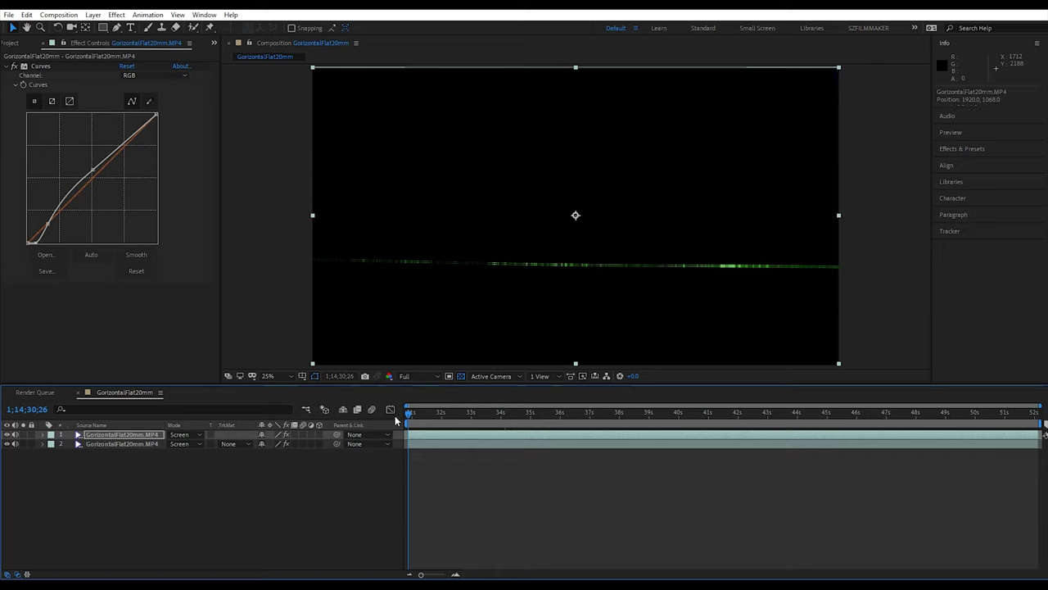
left_click(417, 434)
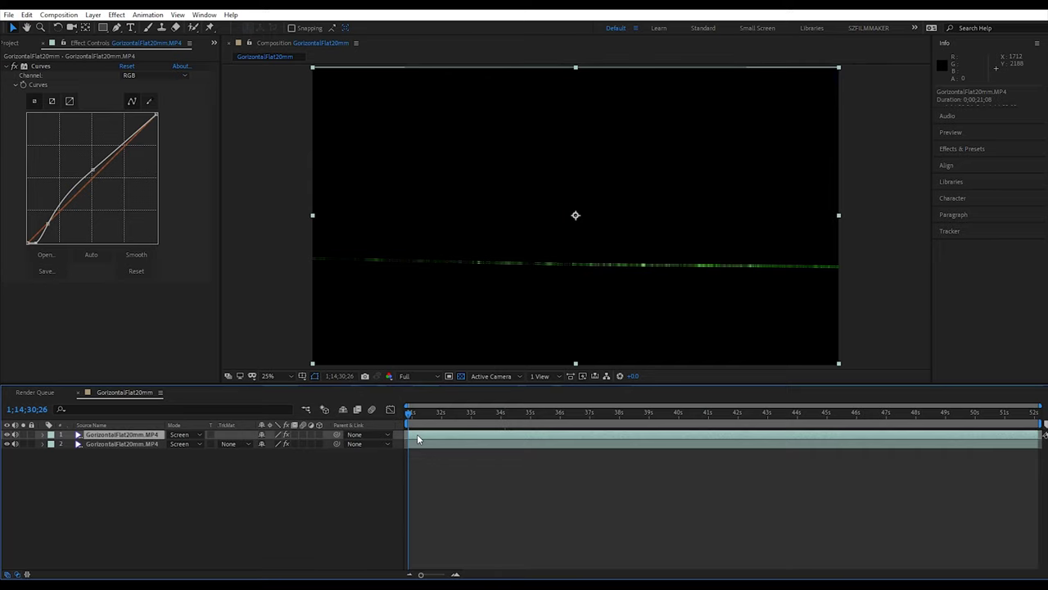
key("equal")
key("equal")
key("equal")
key("equal")
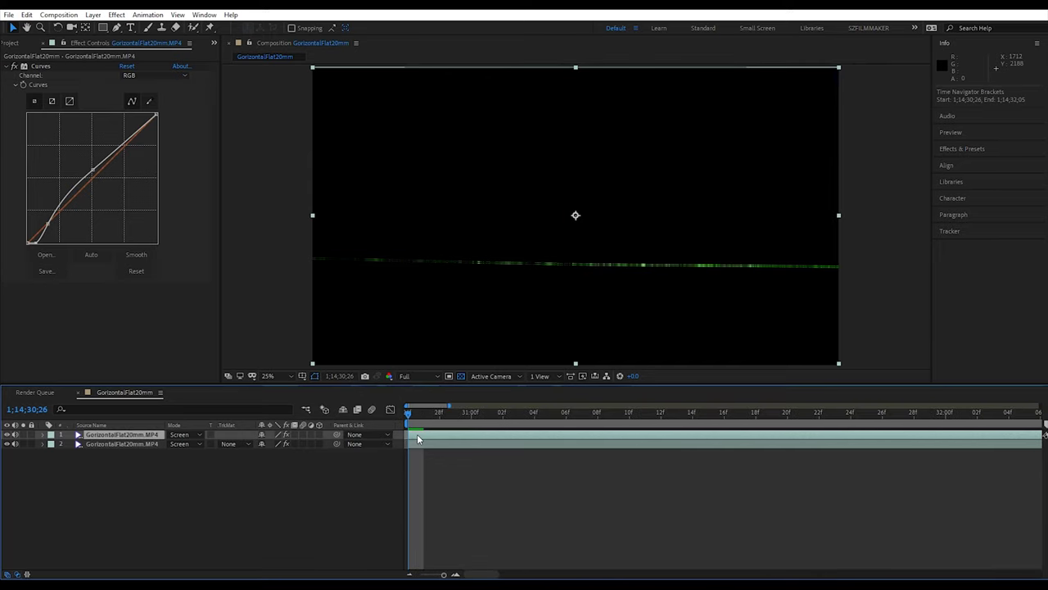
left_click_drag(417, 434, 426, 434)
left_click_drag(476, 435, 475, 435)
left_click(473, 415)
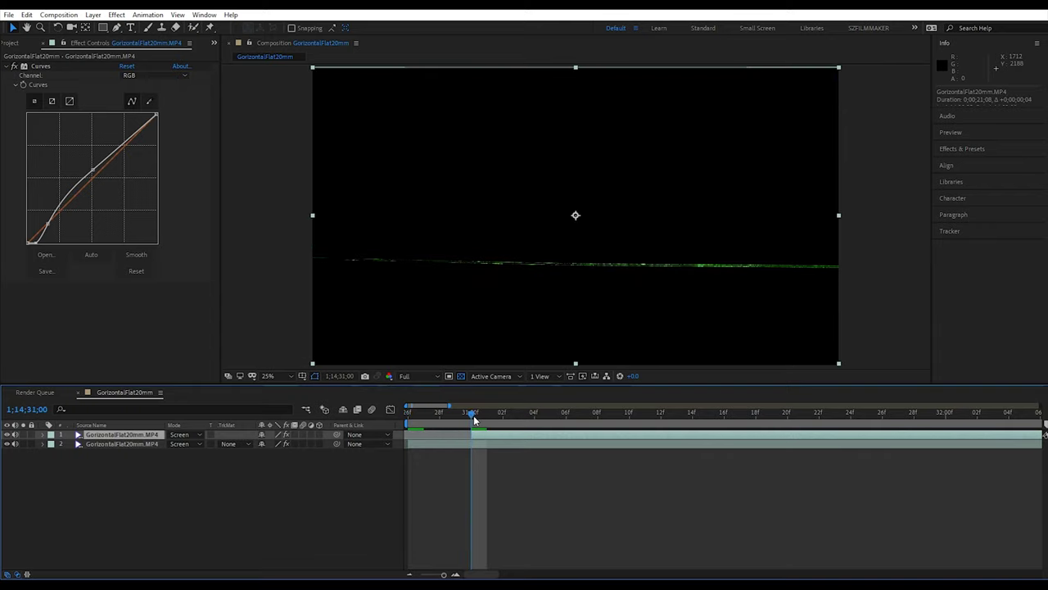
key("minus")
key("minus")
key("minus")
key("minus")
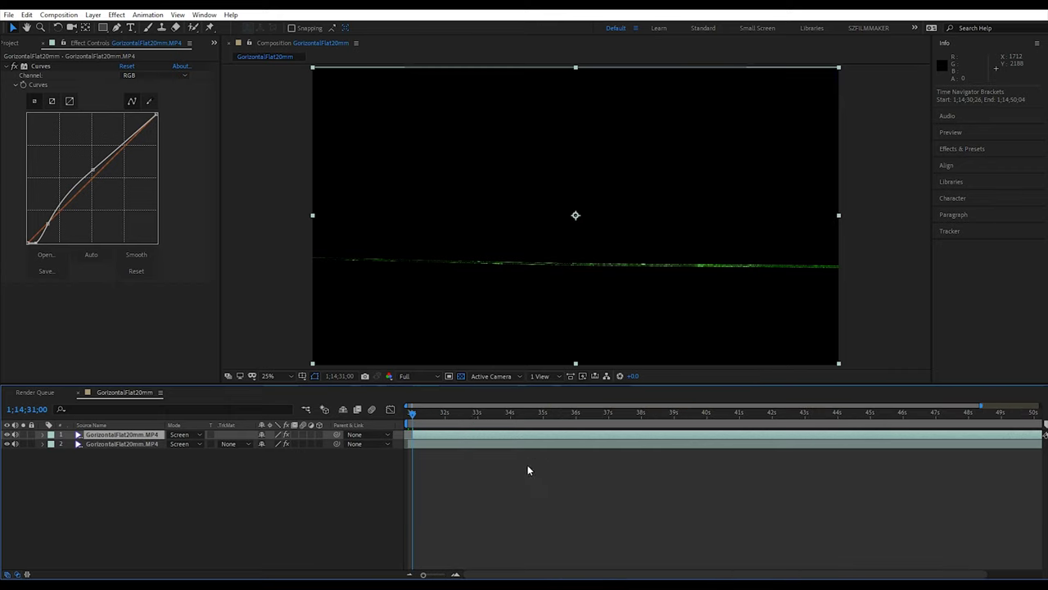
key("minus")
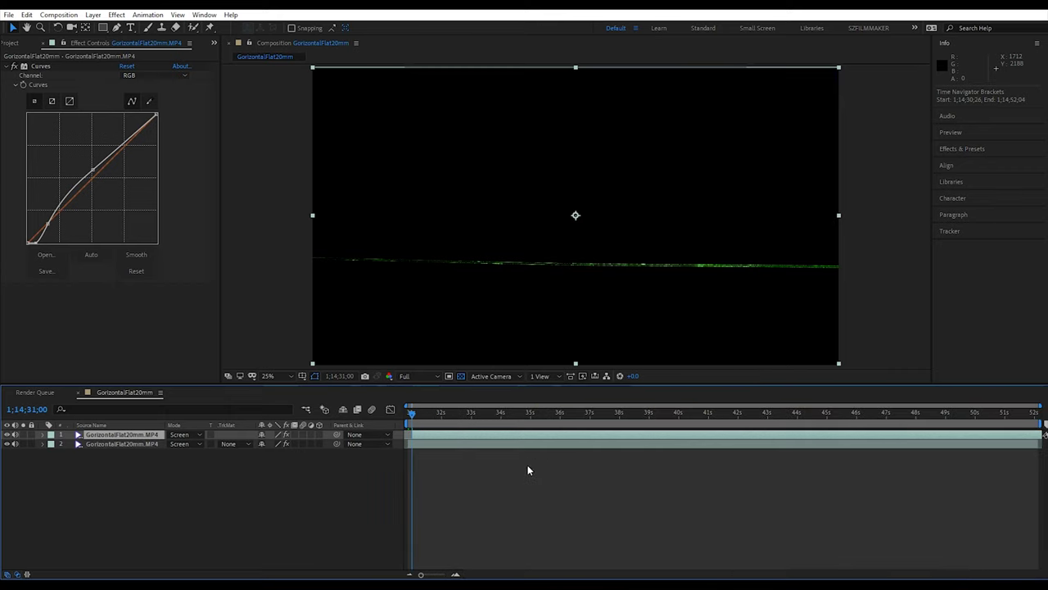
left_click(455, 447, "shift")
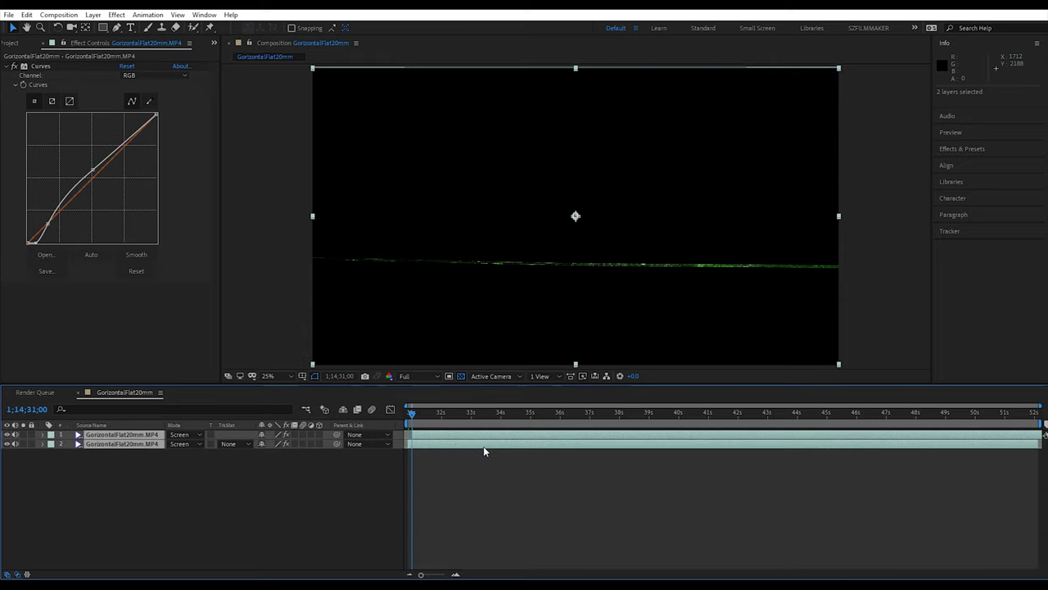
- Duplicate both laser layers and stagger the copies a few frames apart in time
key("ctrl+d")
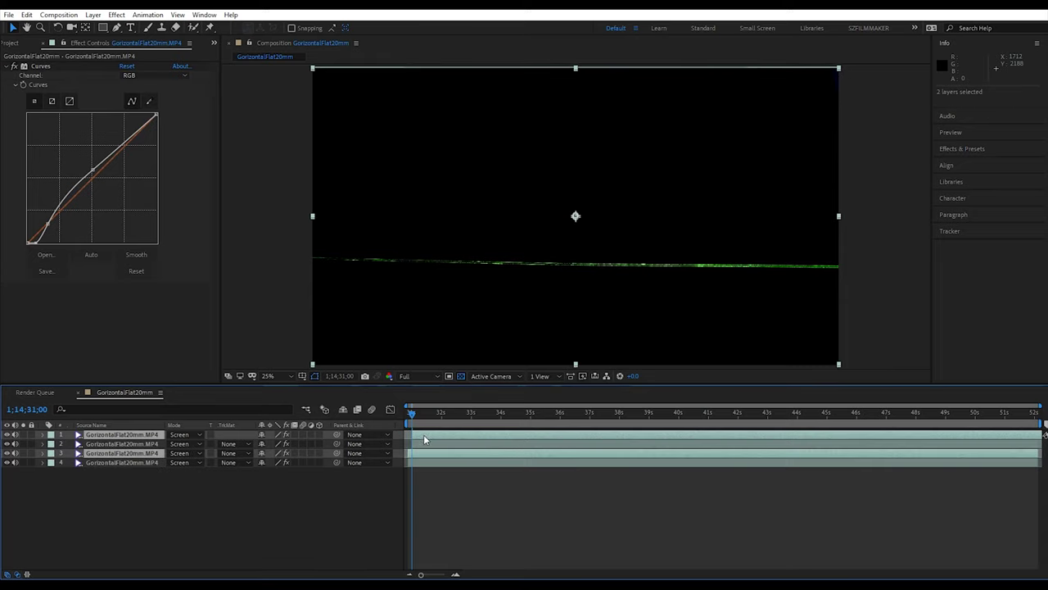
left_click(135, 443)
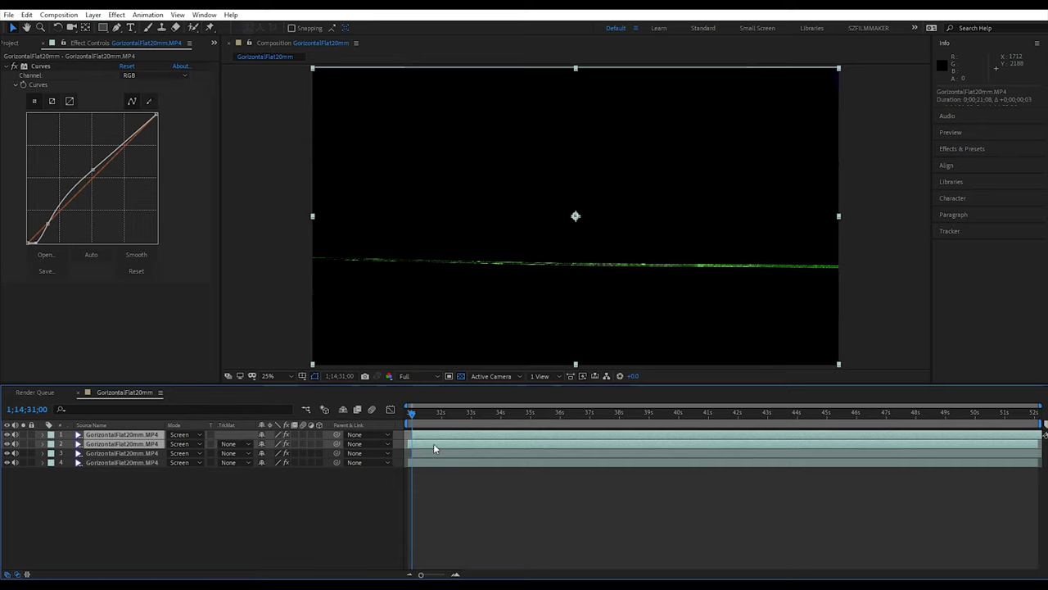
left_click_drag(434, 448, 443, 444)
key("equal")
key("equal")
key("equal")
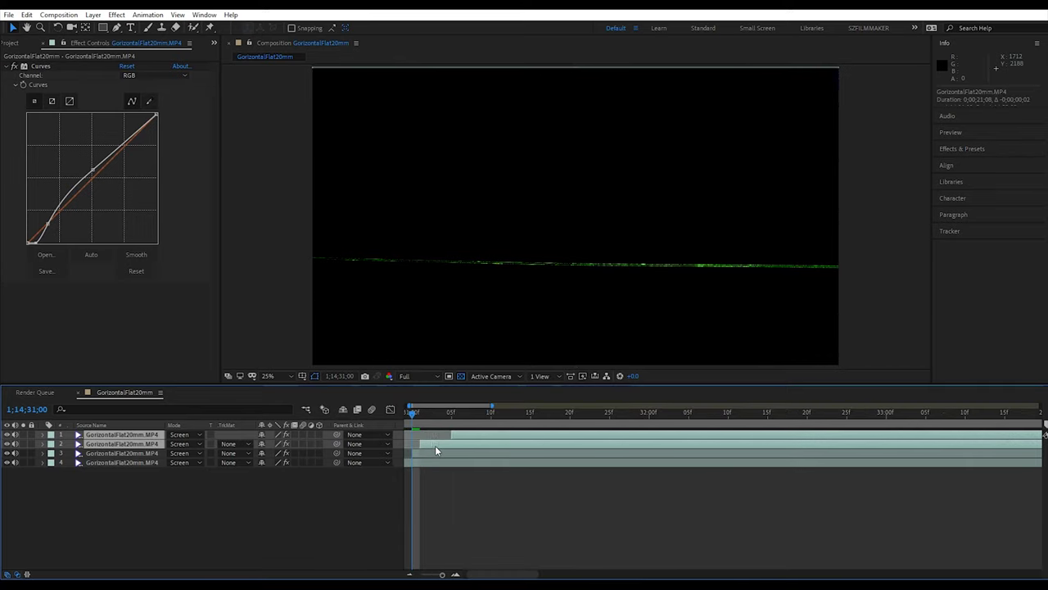
left_click(445, 493)
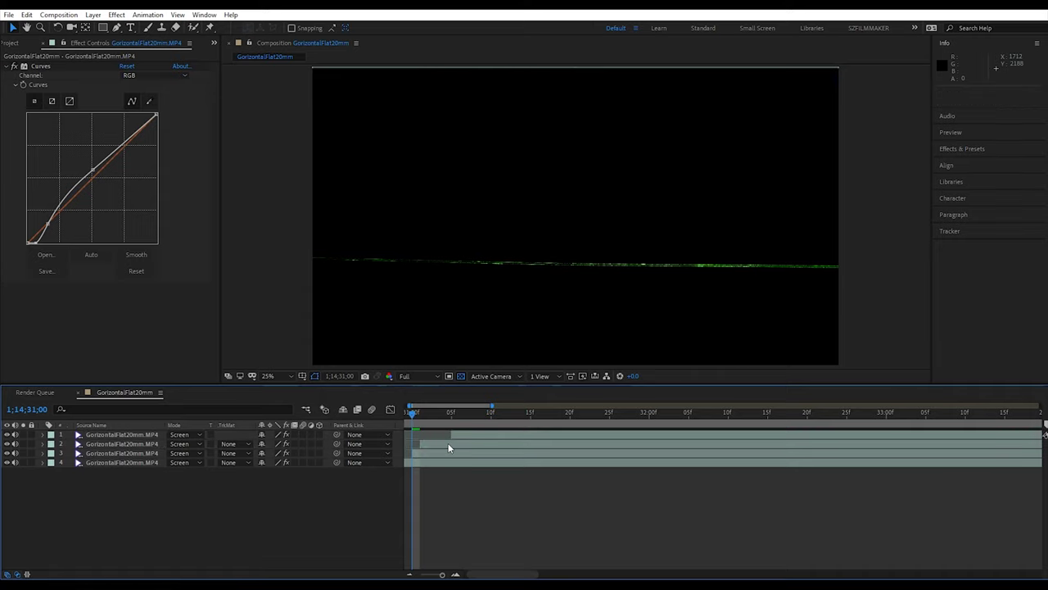
left_click_drag(456, 439, 443, 417)
- Nudge the top two layers slightly upward, then select all four laser layers
left_click(428, 414)
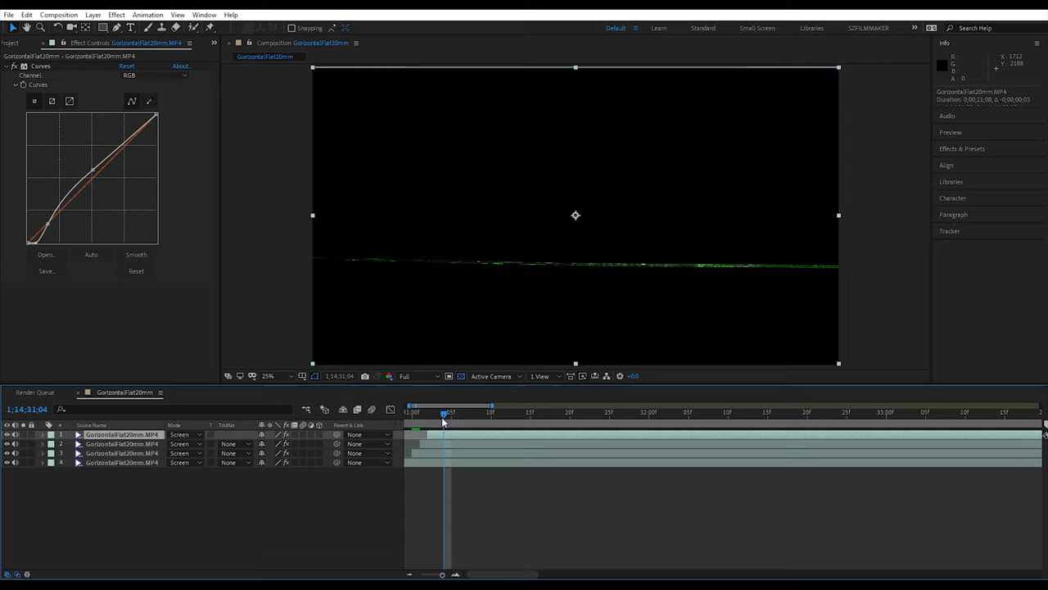
left_click(445, 443, "shift")
key("Up")
key("Up")
key("Up")
key("Up")
key("Up")
key("Up")
key("Up")
key("Up")
key("Up")
key("Up")
key("Up")
key("Up")
key("Up")
key("Up")
key("Up")
key("Up")
key("Up")
key("Up")
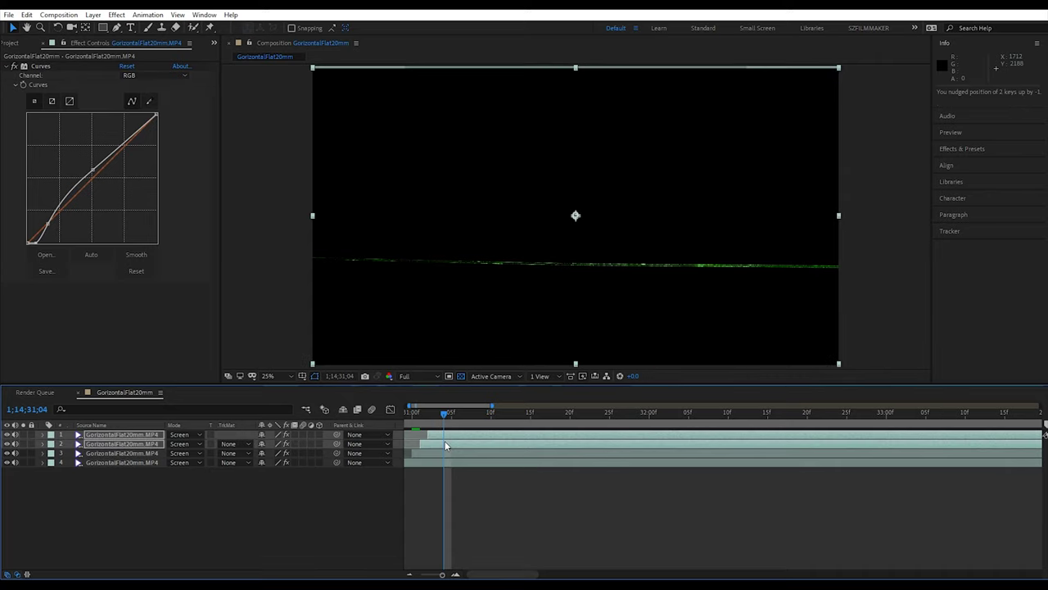
key("Up")
key("Up")
key("Up")
key("Up")
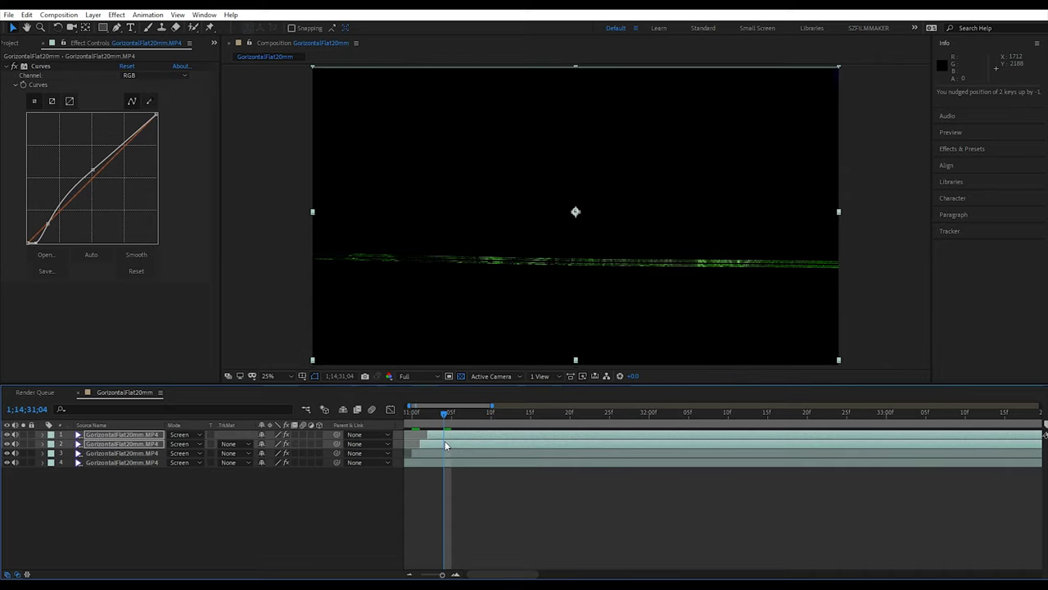
key("Down")
key("Down")
key("Down")
key("Down")
key("Down")
key("Down")
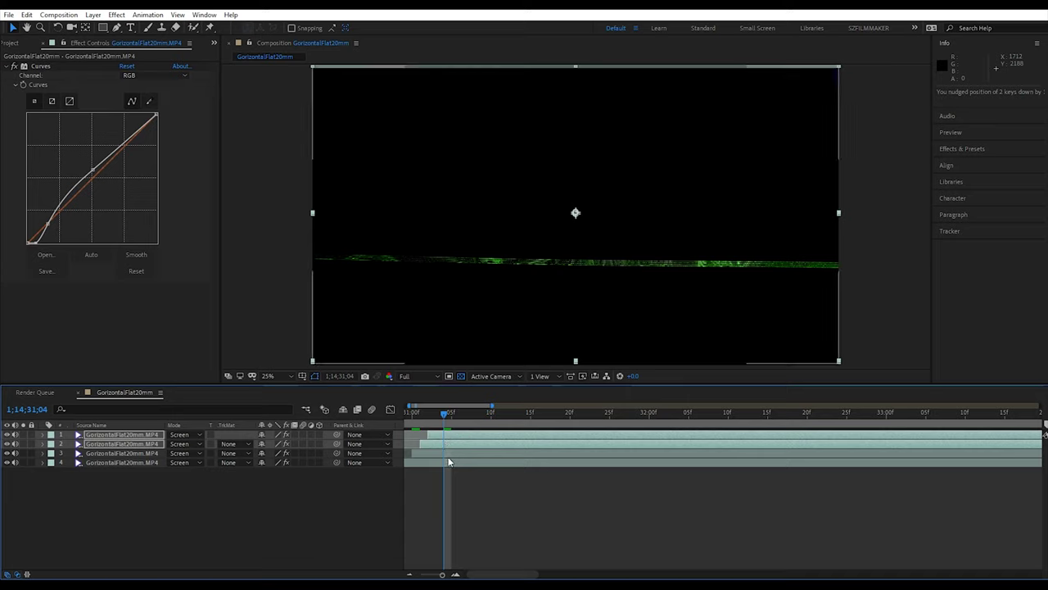
key("ctrl+a")
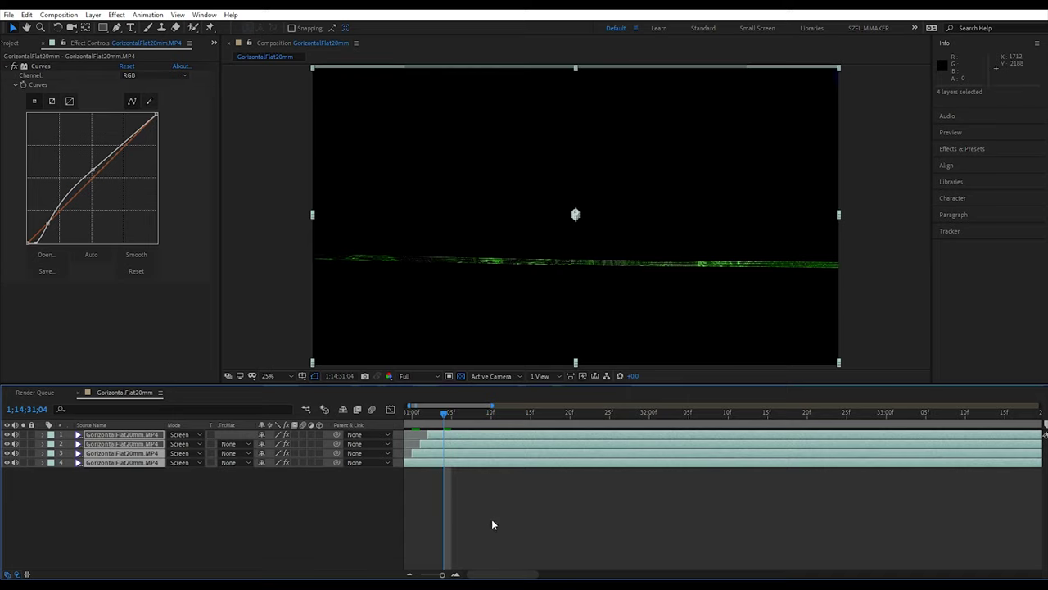
key("minus")
key("minus")
key("minus")
key("minus")
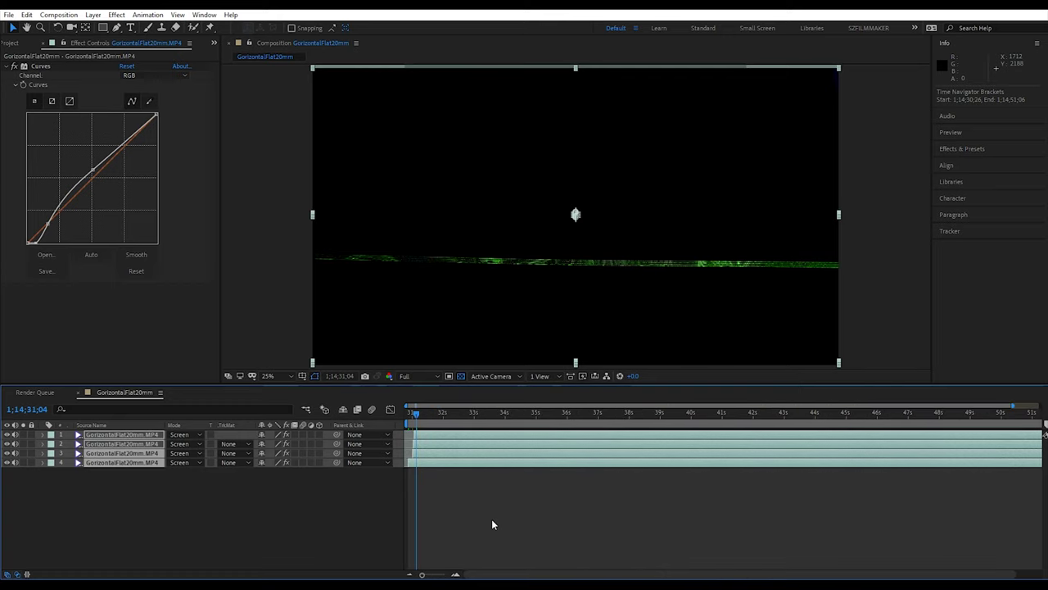